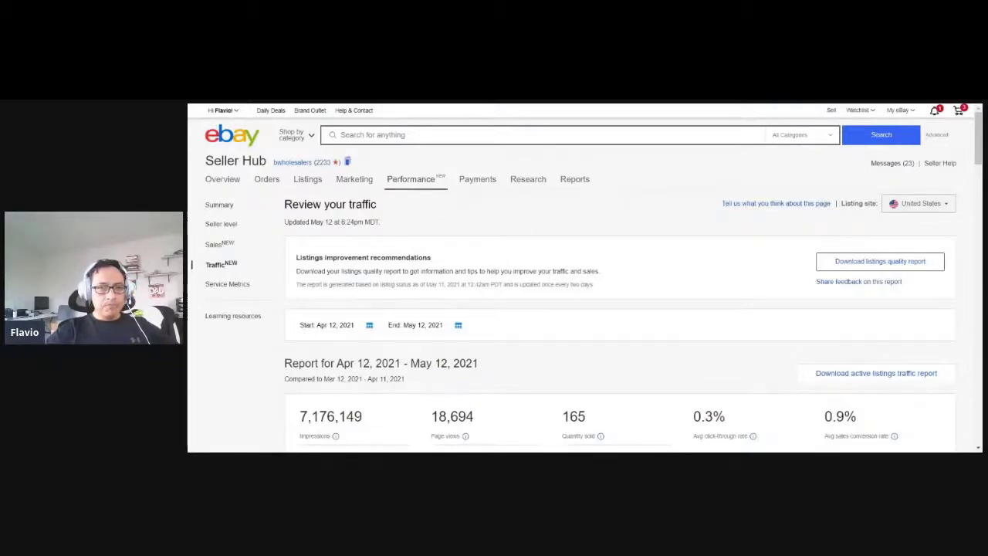
- Open the Promotions page of the Seller Hub marketing section
mouse_move(359, 183)
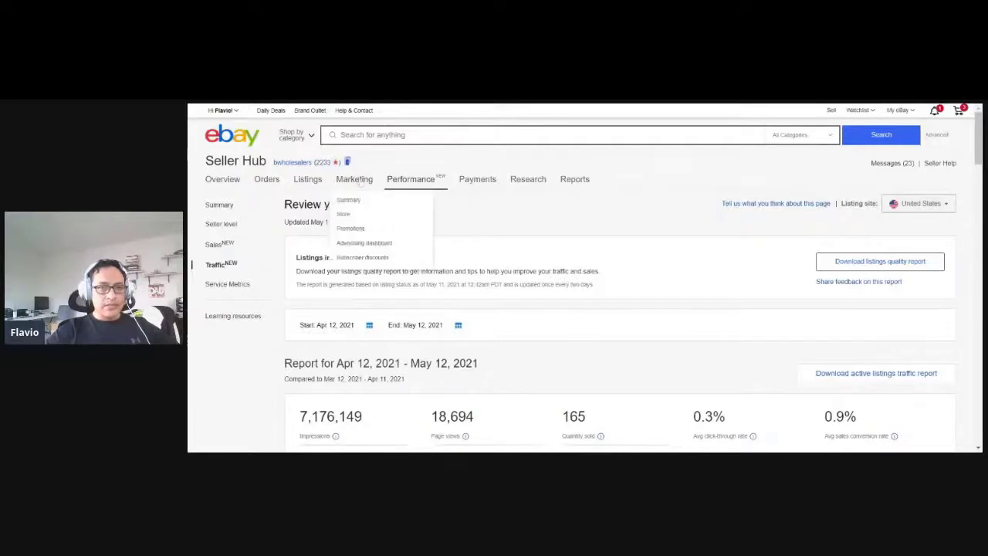
click(351, 230)
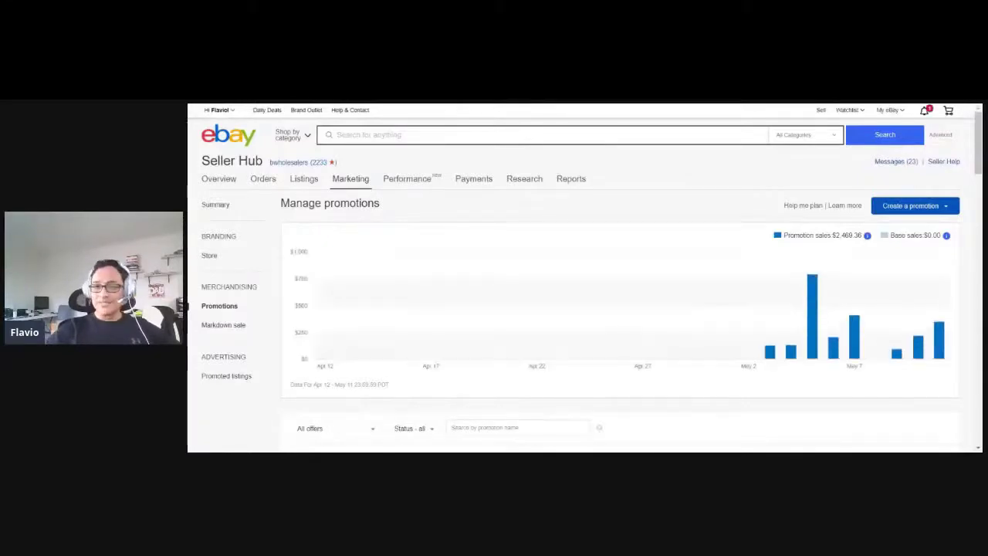
- Examine the promotion sales chart and the list of existing offers with their status, dates, item counts and sales
scroll(587, 278, down, 1)
scroll(584, 278, down, 3)
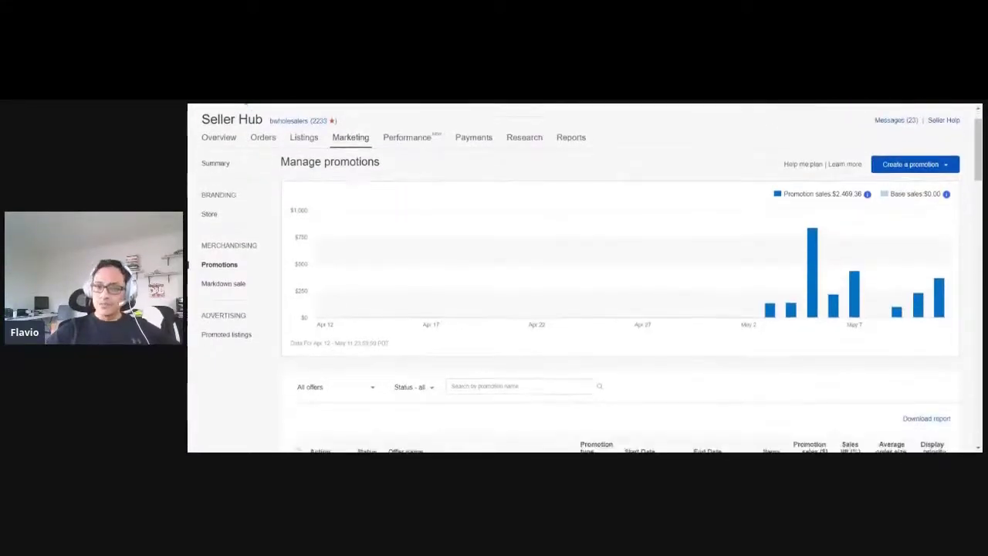
scroll(583, 278, down, 2)
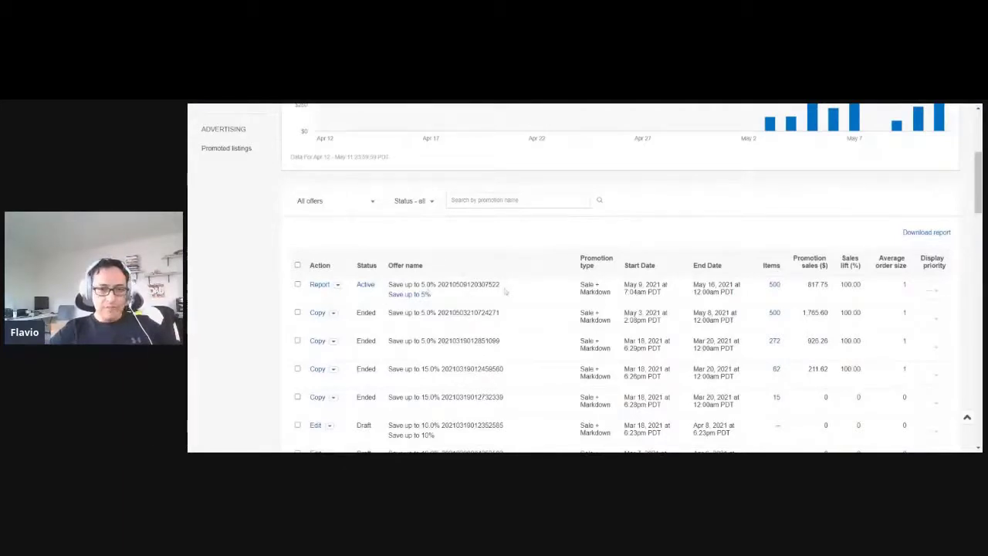
scroll(505, 293, up, 5)
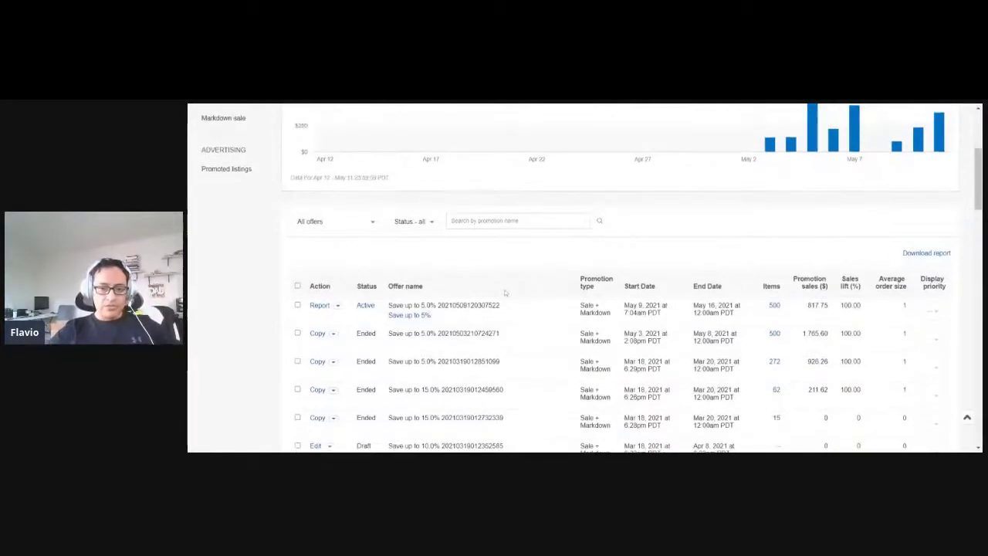
scroll(584, 293, down, 3)
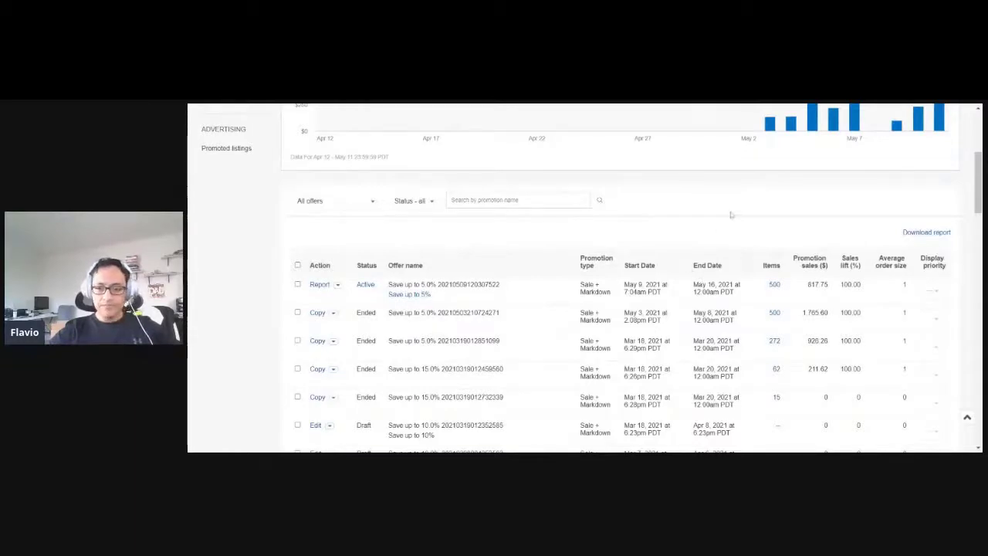
scroll(730, 215, up, 1)
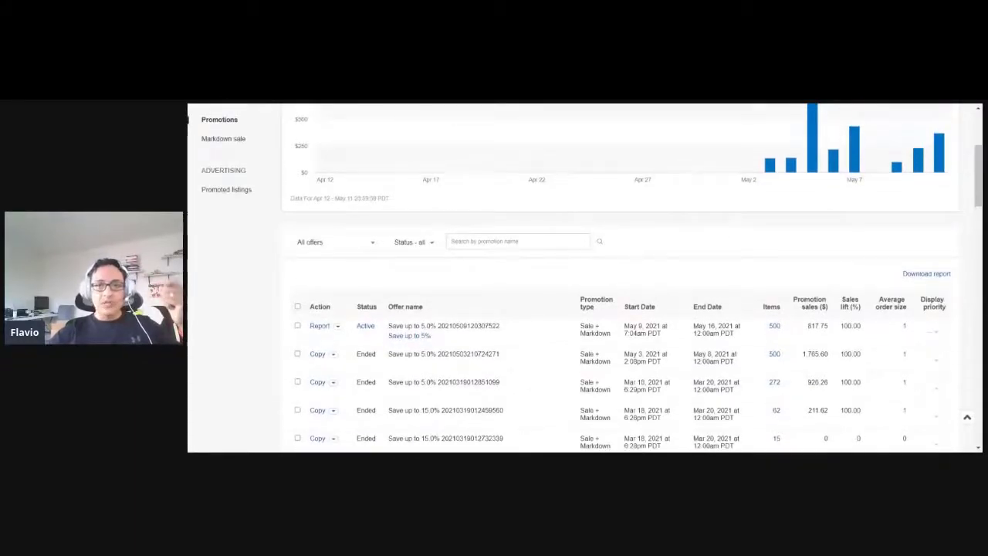
scroll(730, 214, up, 4)
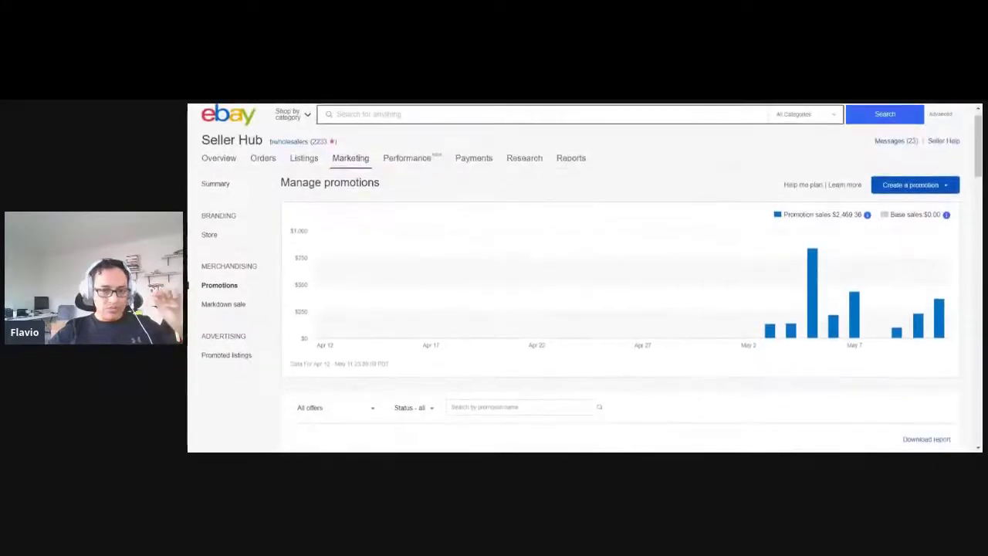
scroll(818, 219, down, 1)
scroll(818, 219, up, 2)
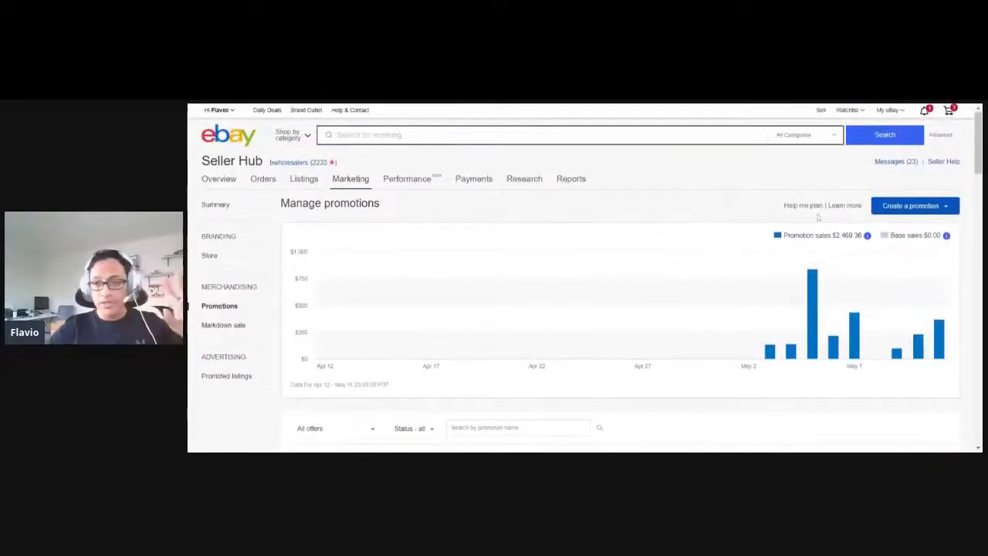
- Start a new Sale event + markdown promotion that takes 5% off each item, and continue to item selection
click(932, 213)
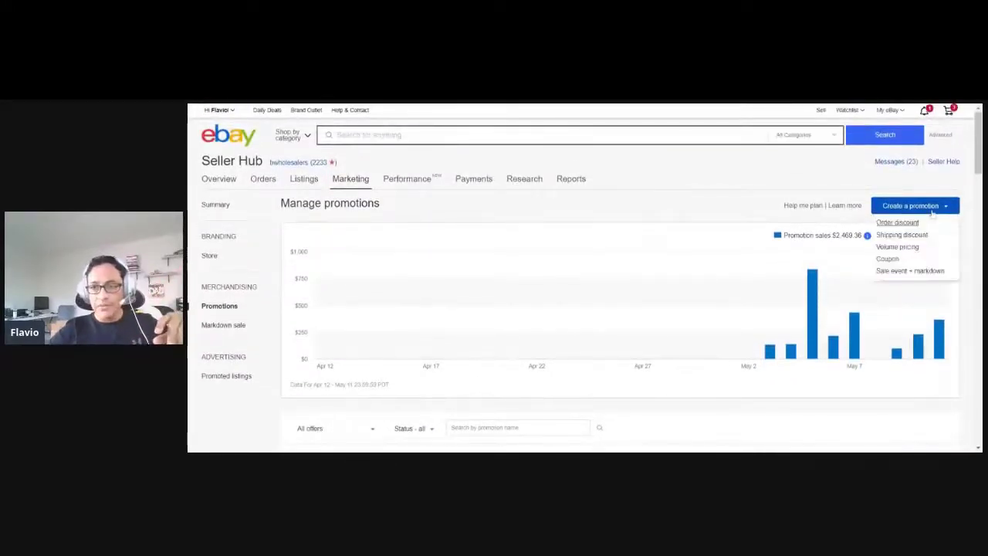
click(903, 272)
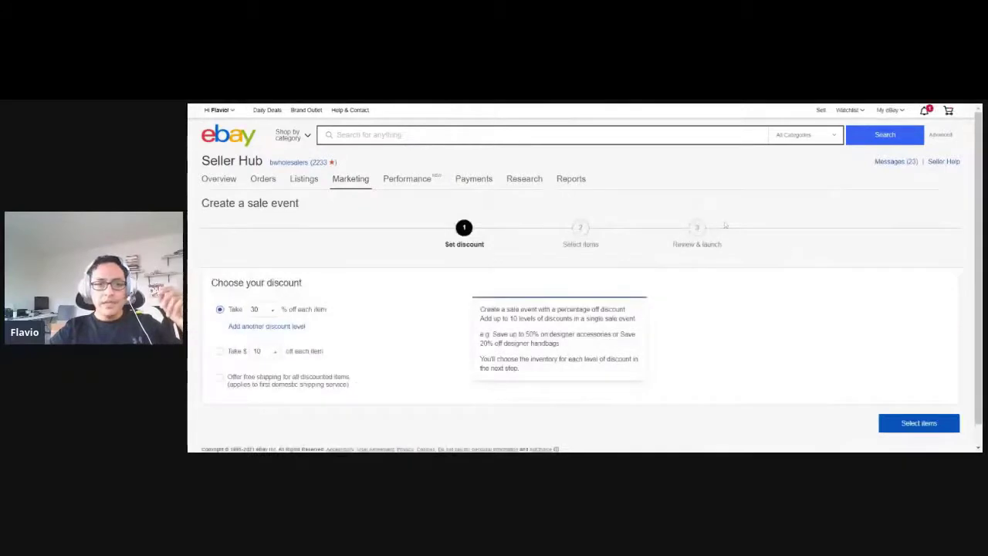
click(256, 311)
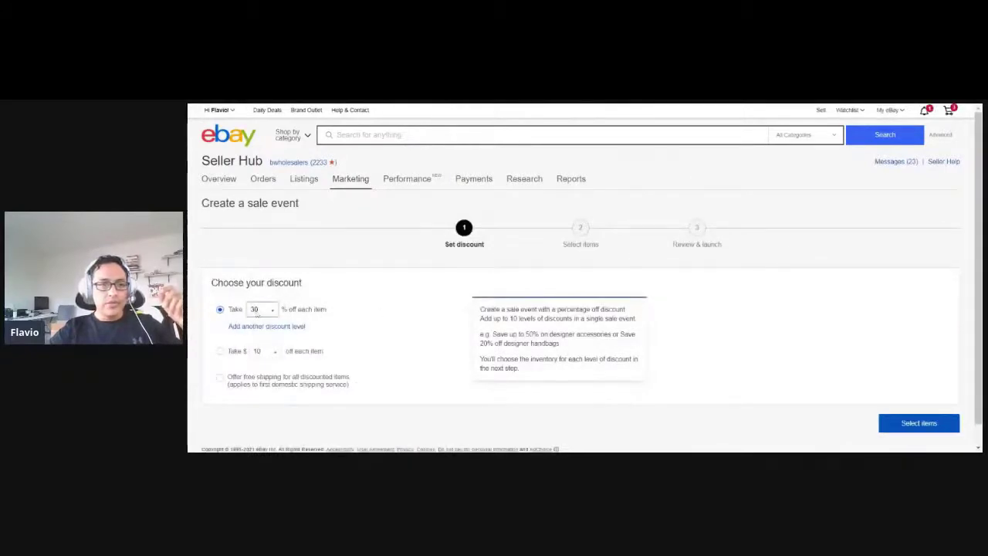
mouse_move(247, 106)
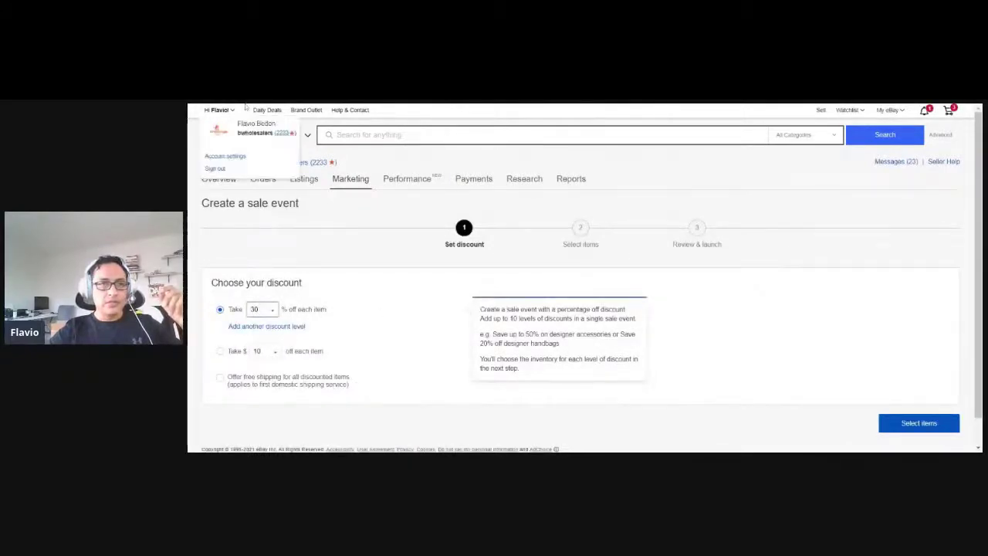
key(5)
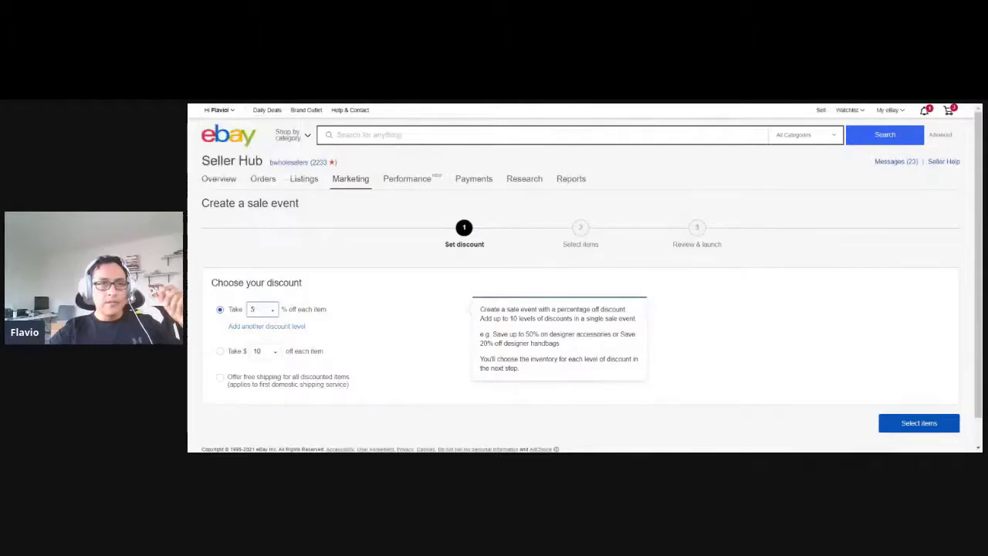
click(412, 258)
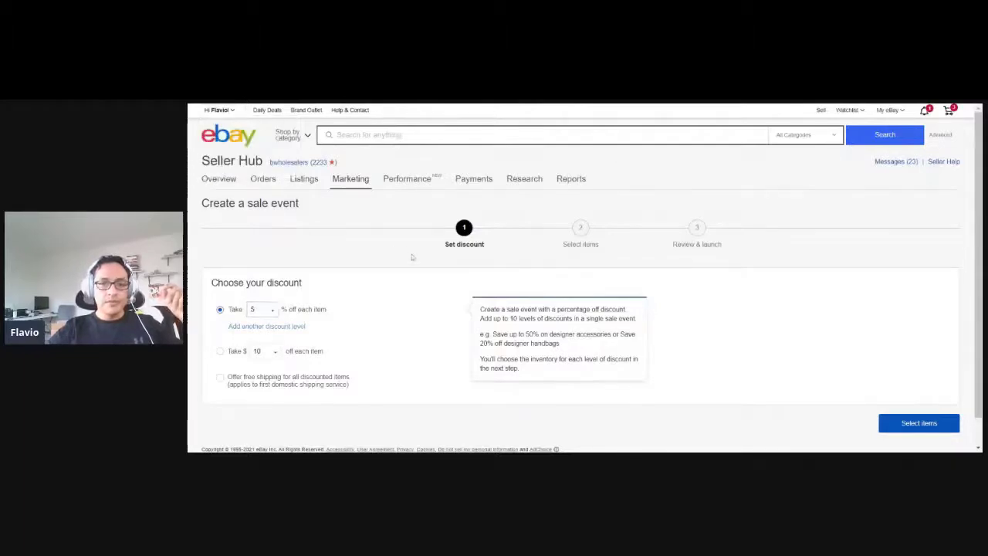
scroll(412, 257, down, 1)
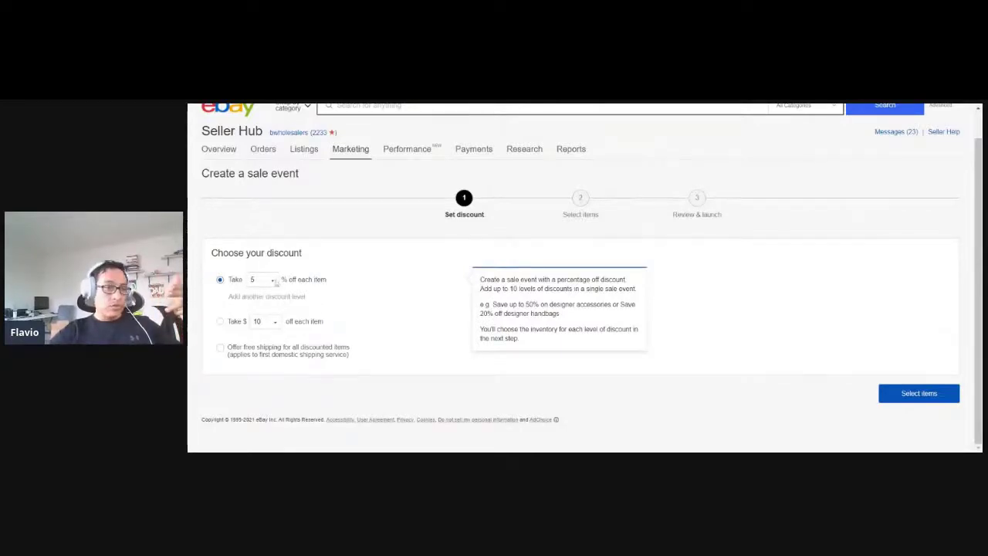
click(907, 401)
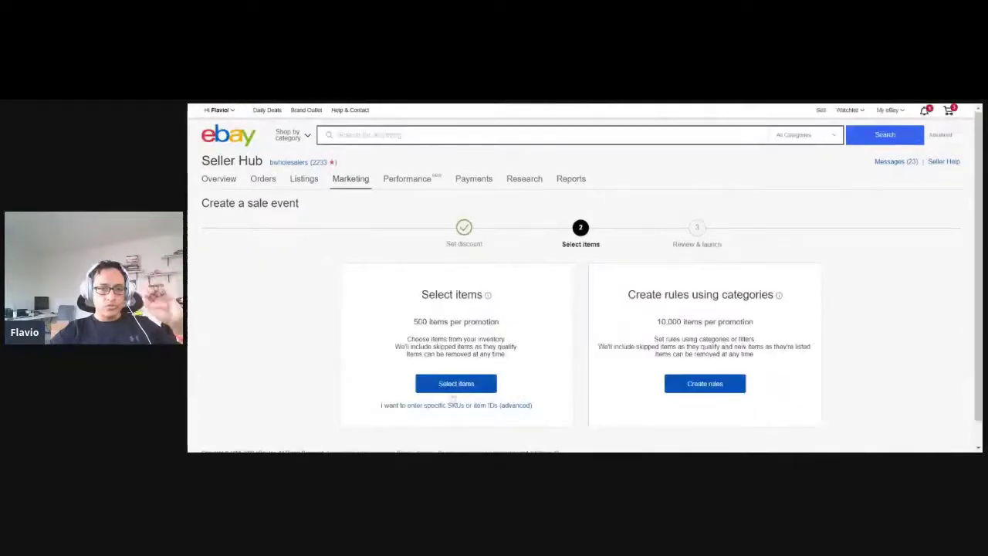
- Choose items directly from the inventory instead of by category rules, and select every item on the first page
click(455, 384)
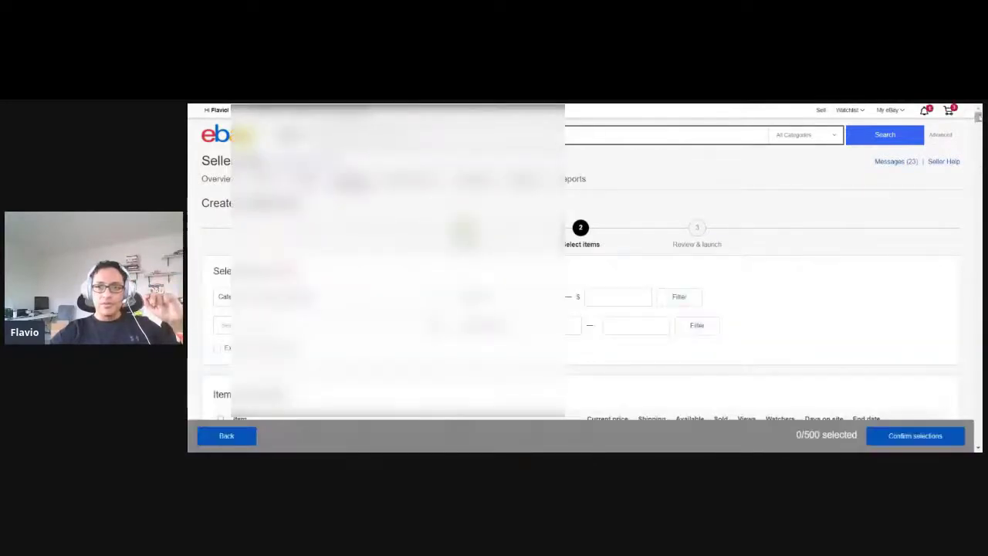
scroll(579, 278, down, 2)
scroll(578, 278, down, 1)
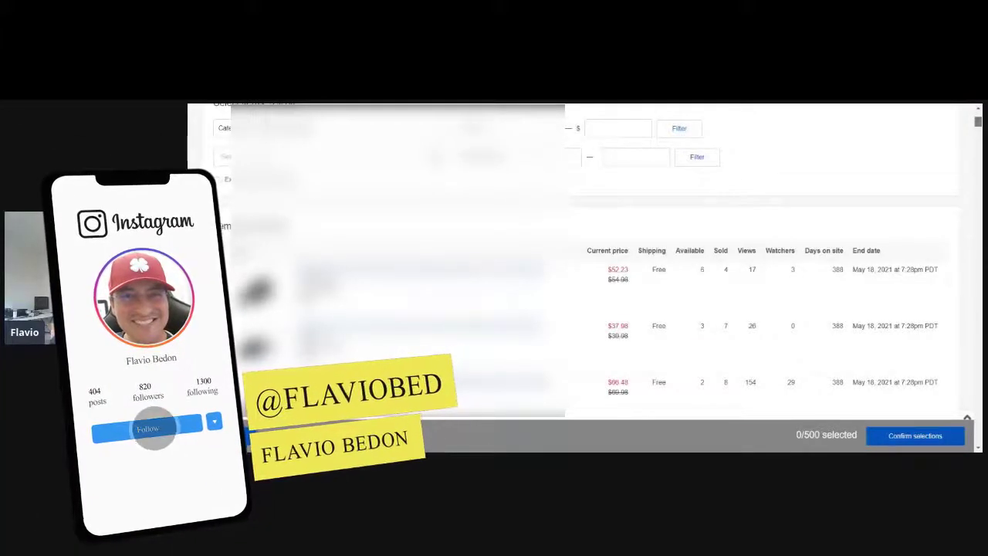
scroll(579, 278, up, 3)
scroll(578, 278, down, 3)
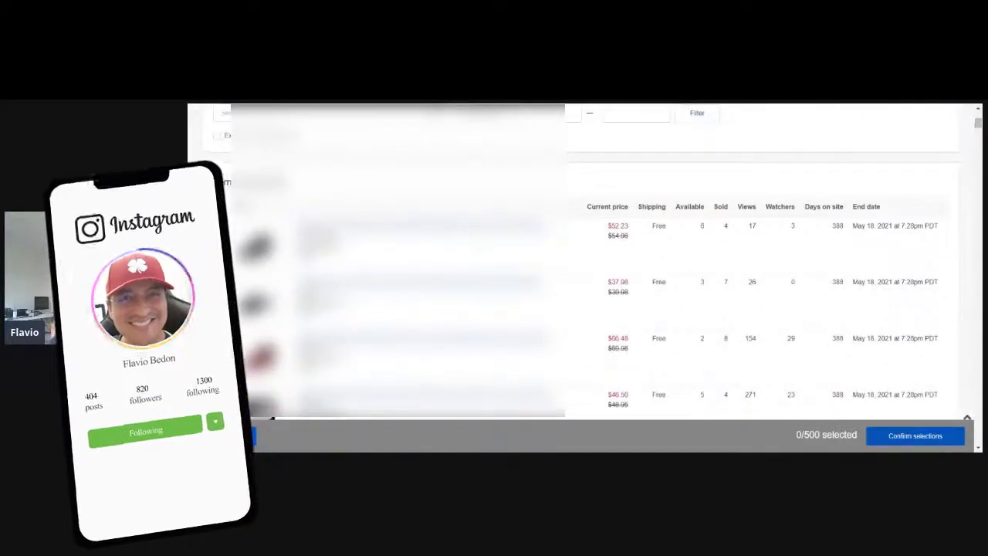
click(220, 206)
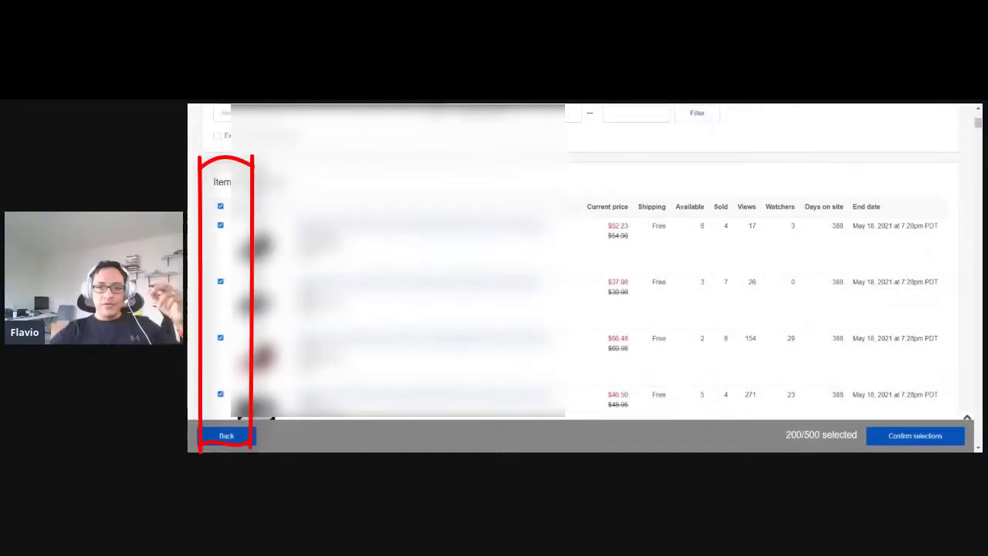
drag(785, 435, 820, 434)
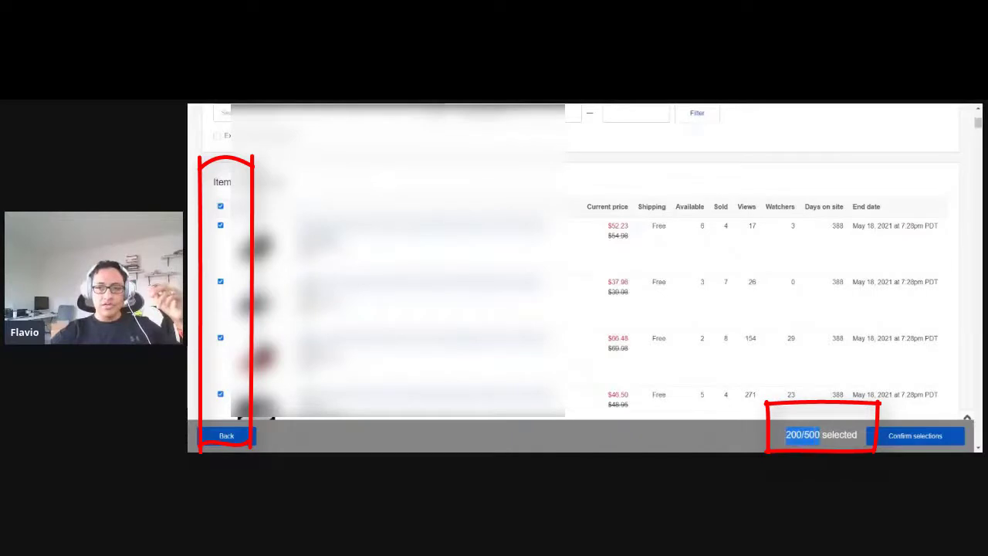
- Go to the second page of the inventory list and add all its items to the selection
scroll(584, 261, down, 15)
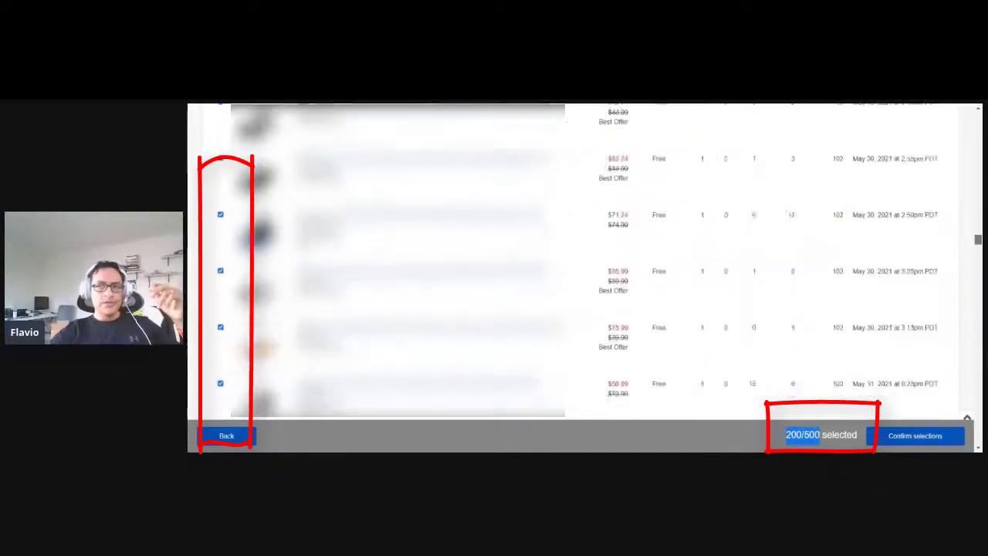
scroll(585, 261, down, 10)
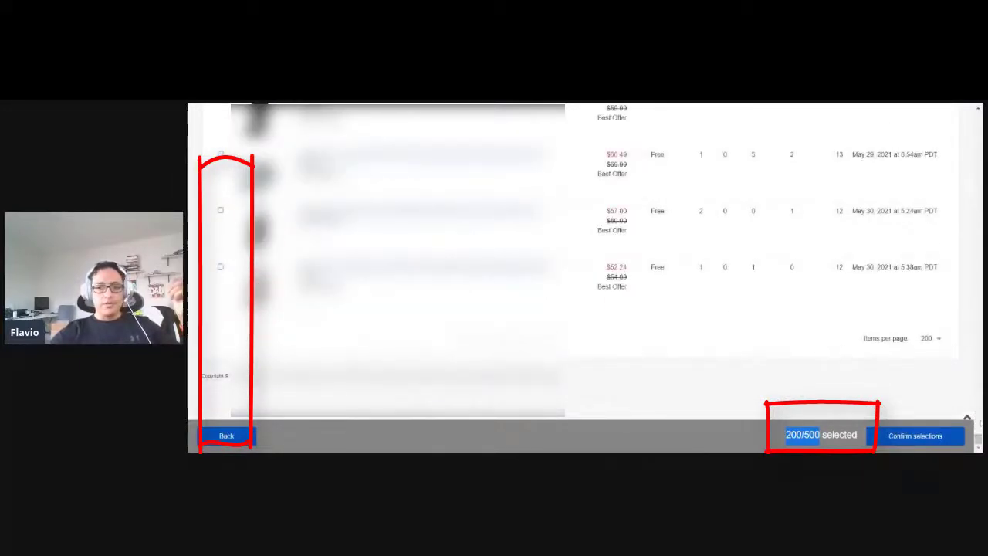
scroll(584, 263, up, 20)
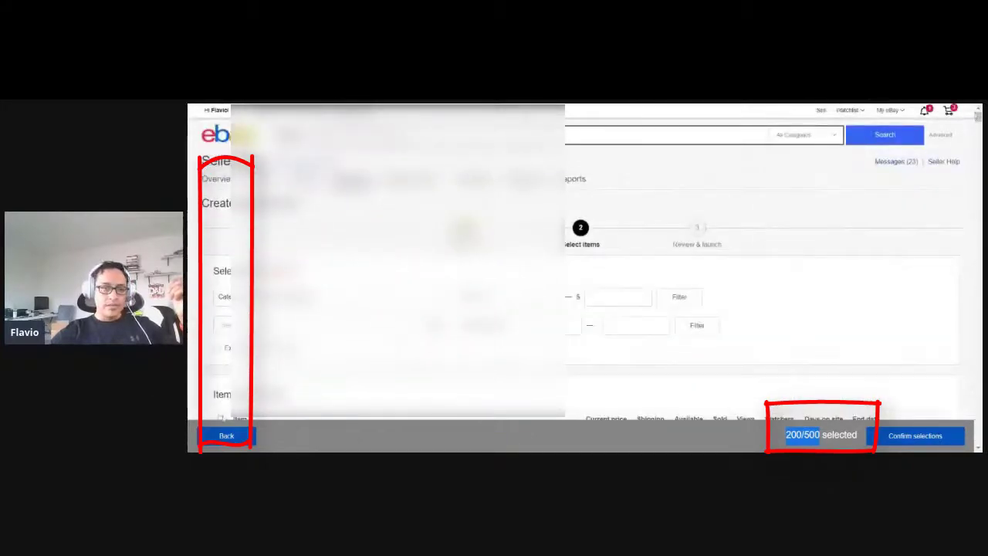
click(220, 418)
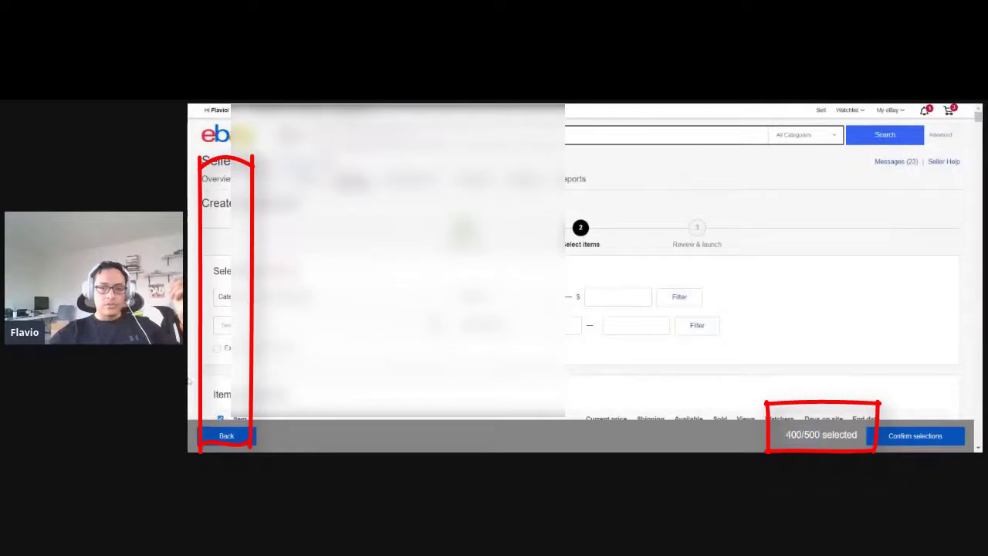
scroll(188, 380, down, 1)
scroll(188, 380, down, 4)
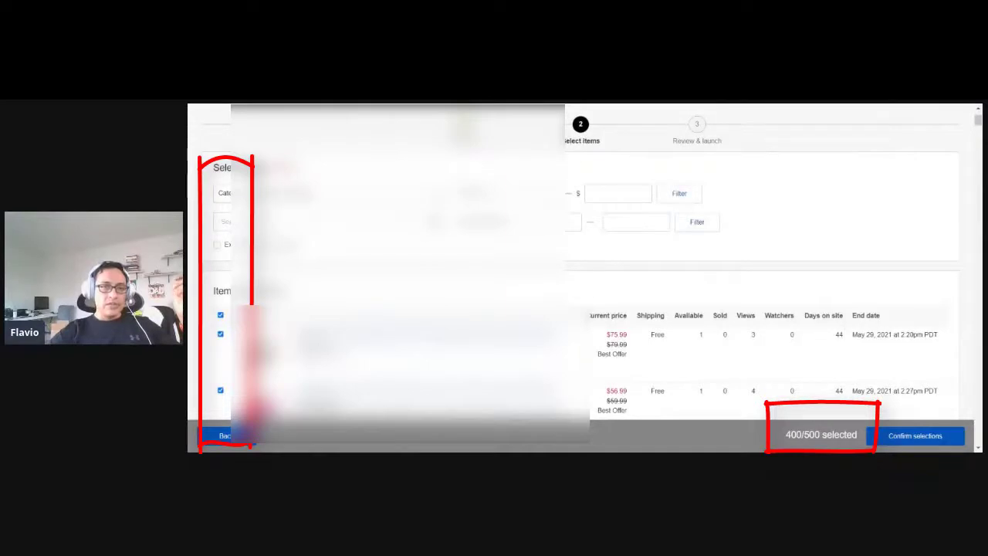
- Confirm the selected items for the 5% discount and save them to proceed to the sale event review
click(440, 195)
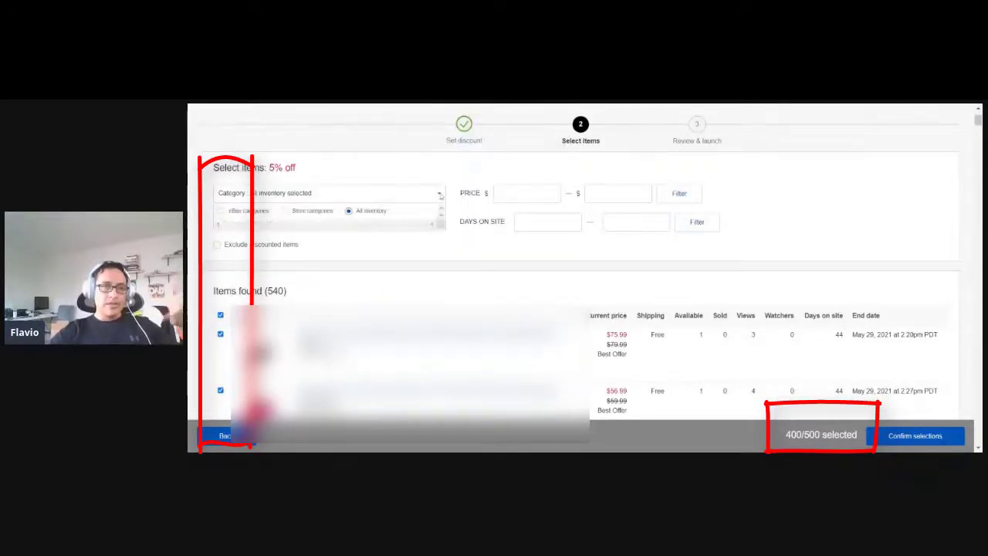
click(514, 267)
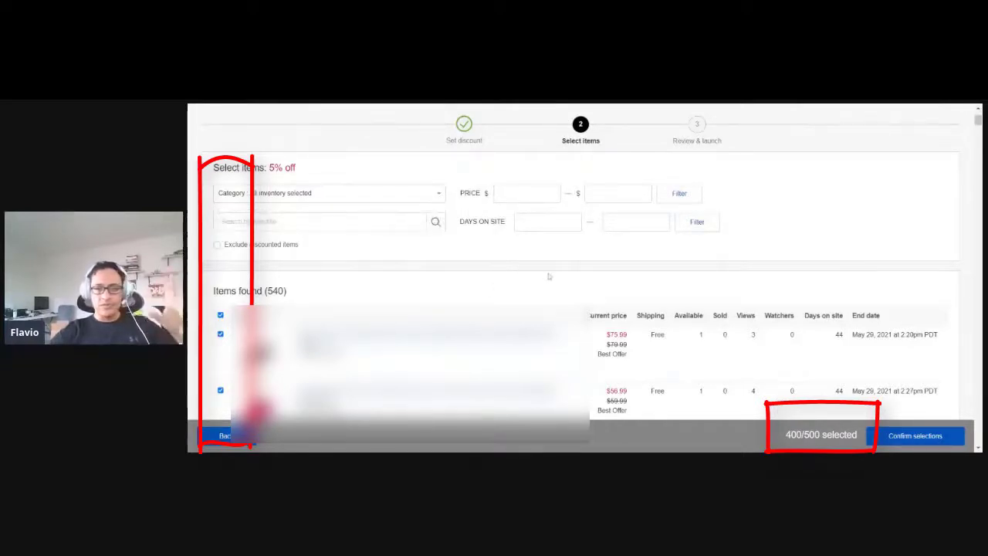
click(909, 438)
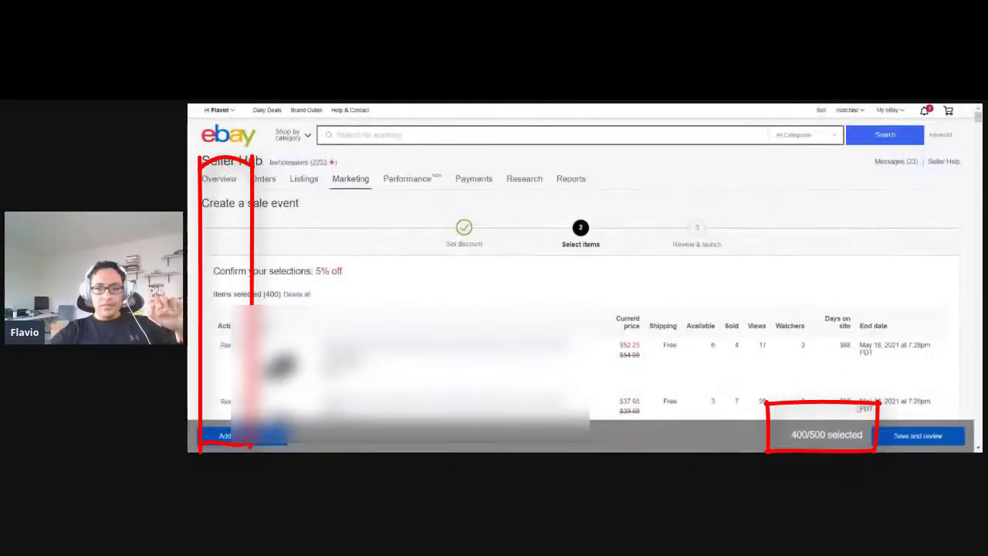
click(910, 435)
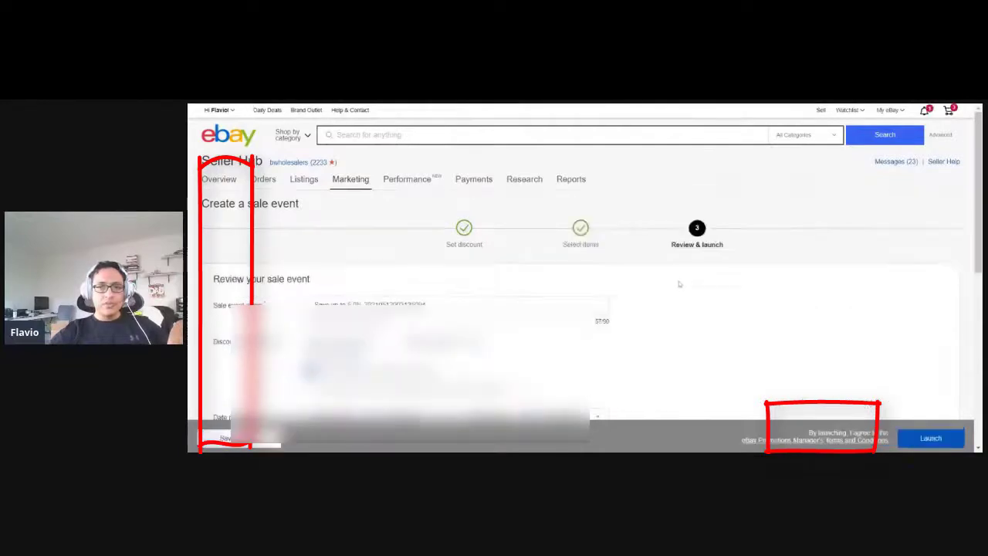
- Look through the sale event's end-date calendar for June and May 2021 without picking another date
scroll(691, 303, down, 2)
scroll(689, 304, down, 3)
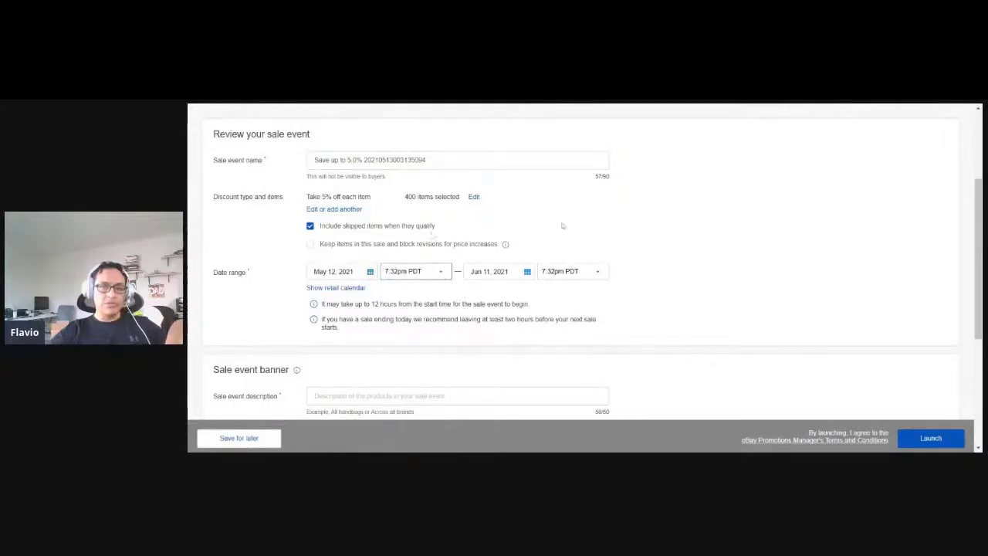
click(528, 277)
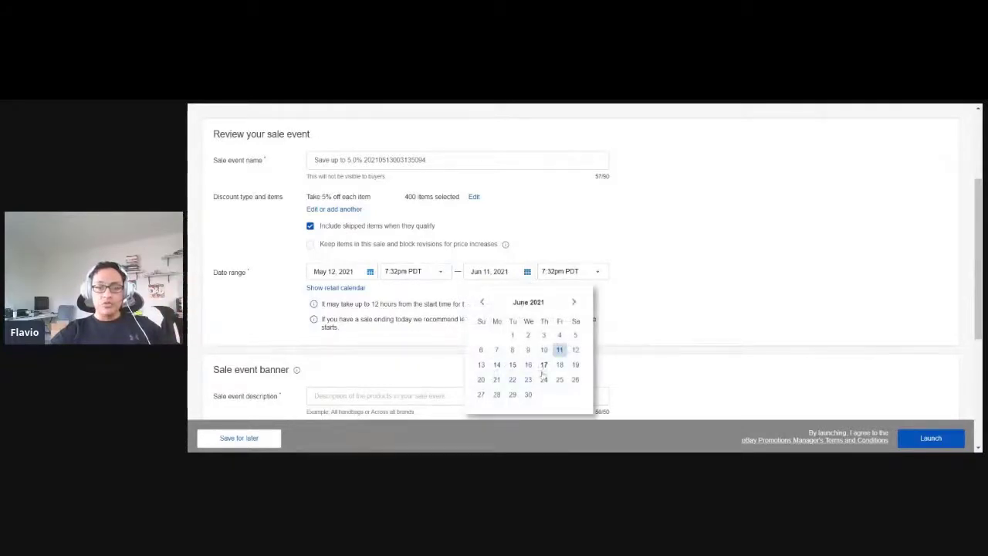
click(690, 294)
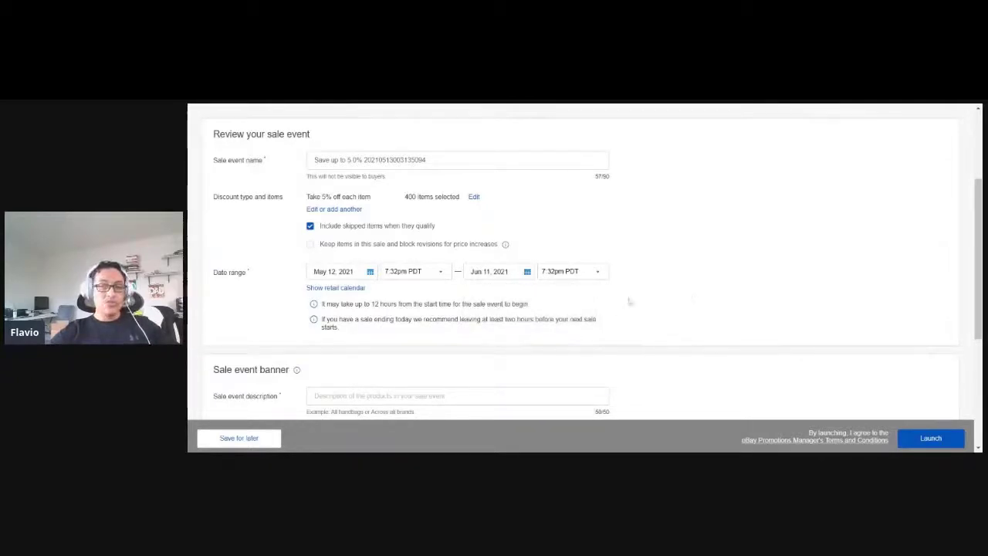
click(527, 272)
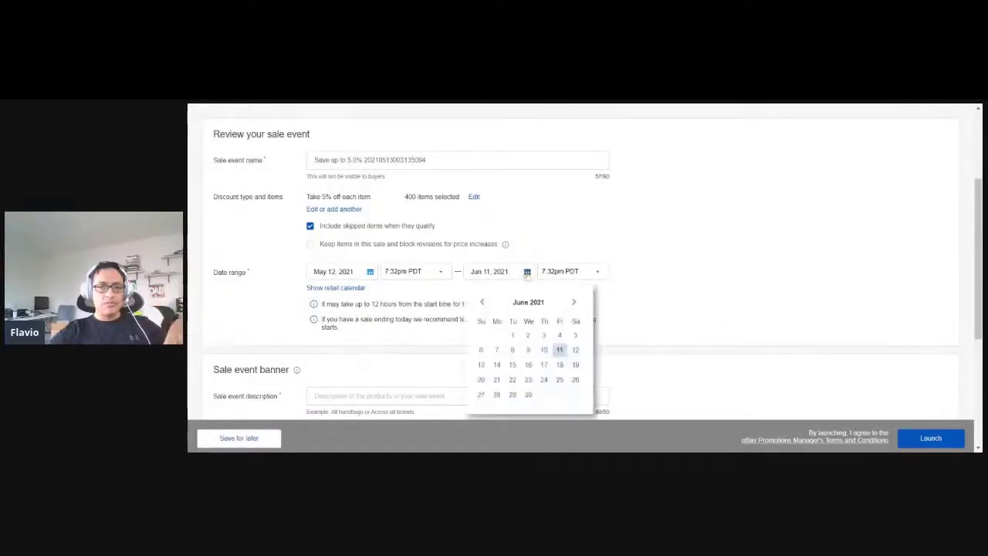
click(482, 302)
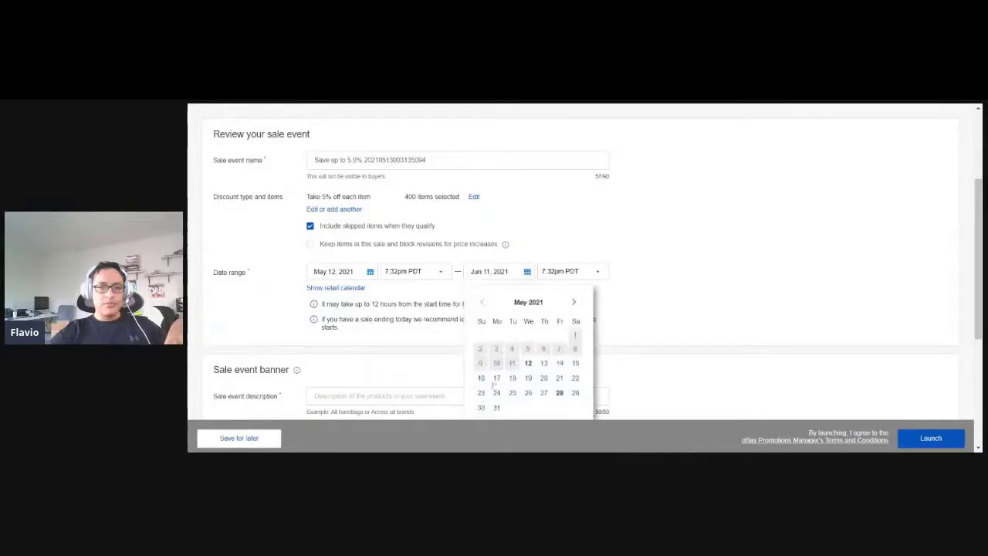
click(699, 294)
- Examine the sale event banner's description field, image choices and tile preview, and return to the beginning of the review page
scroll(699, 296, down, 1)
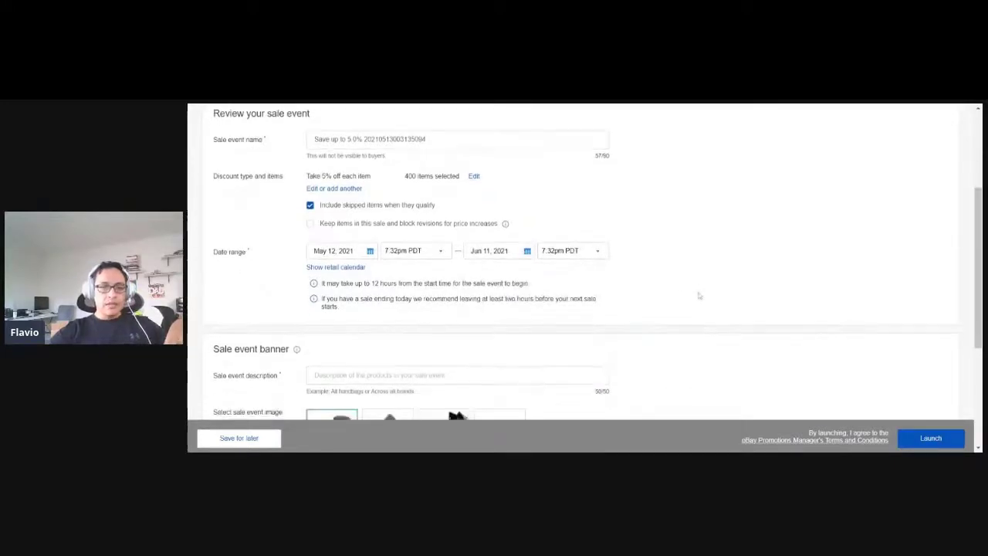
scroll(698, 294, down, 3)
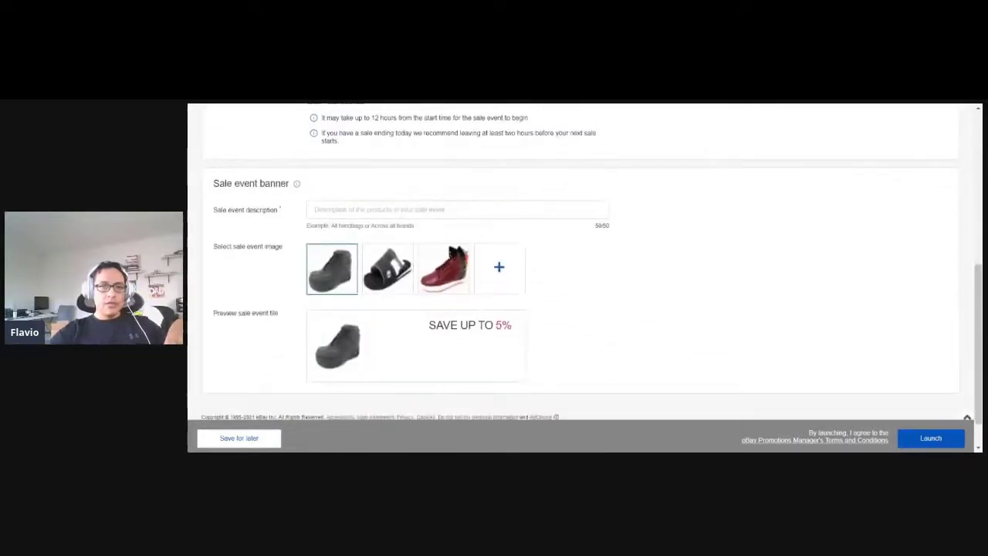
click(457, 209)
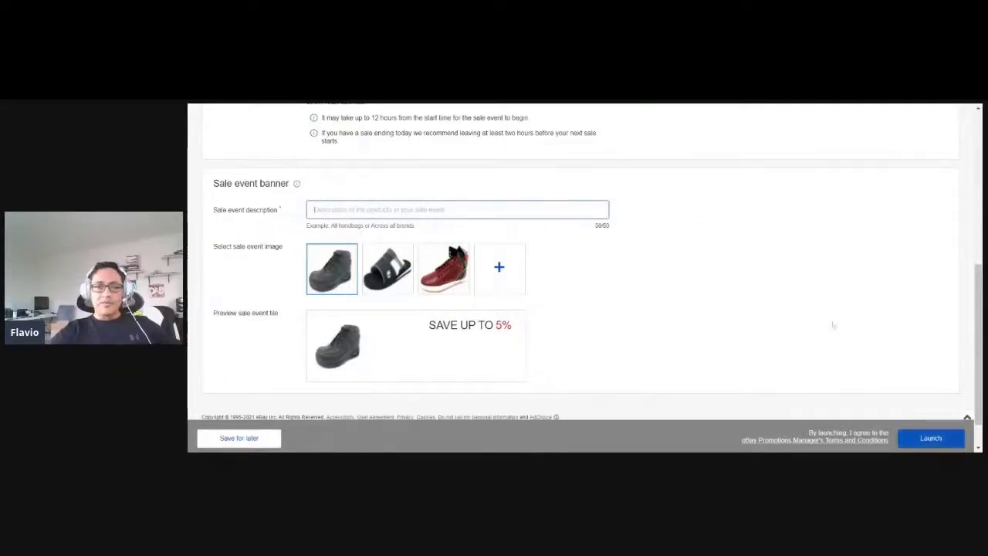
drag(978, 347, 968, 137)
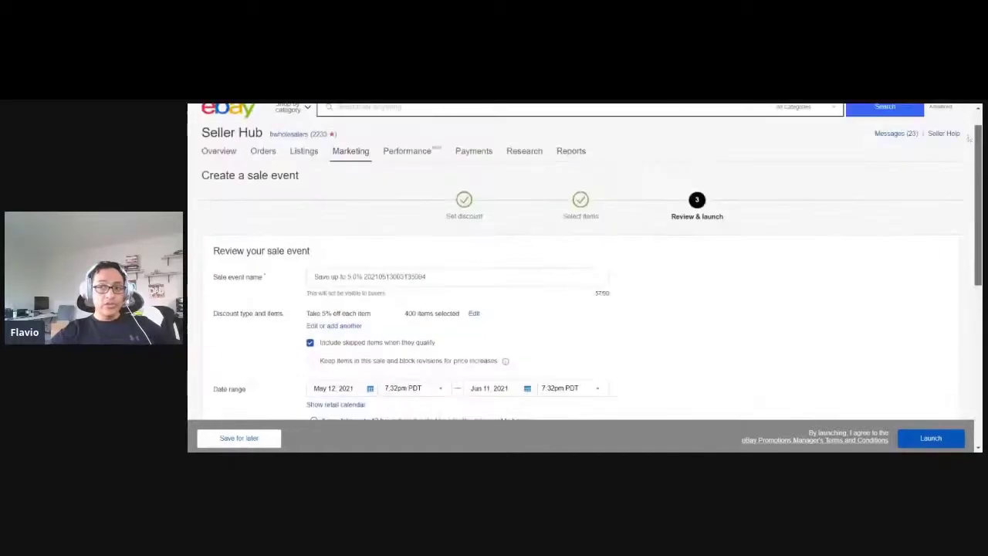
scroll(969, 138, up, 1)
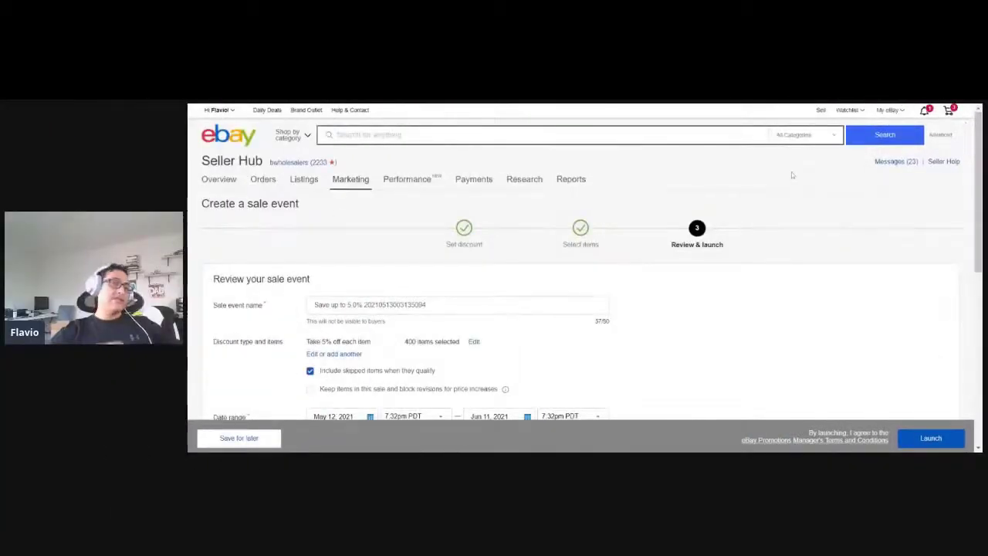